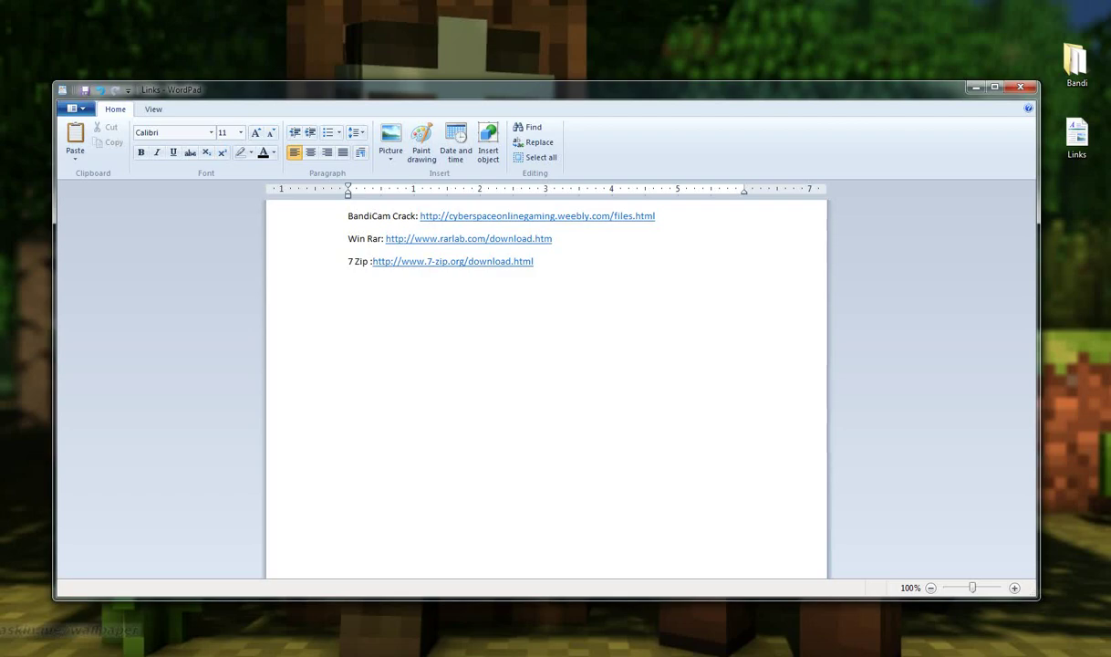
Download WinRAR x64 (64 bit) 5.20 from the RARLAB downloads page and close that page's tab
key("alt+Tab")
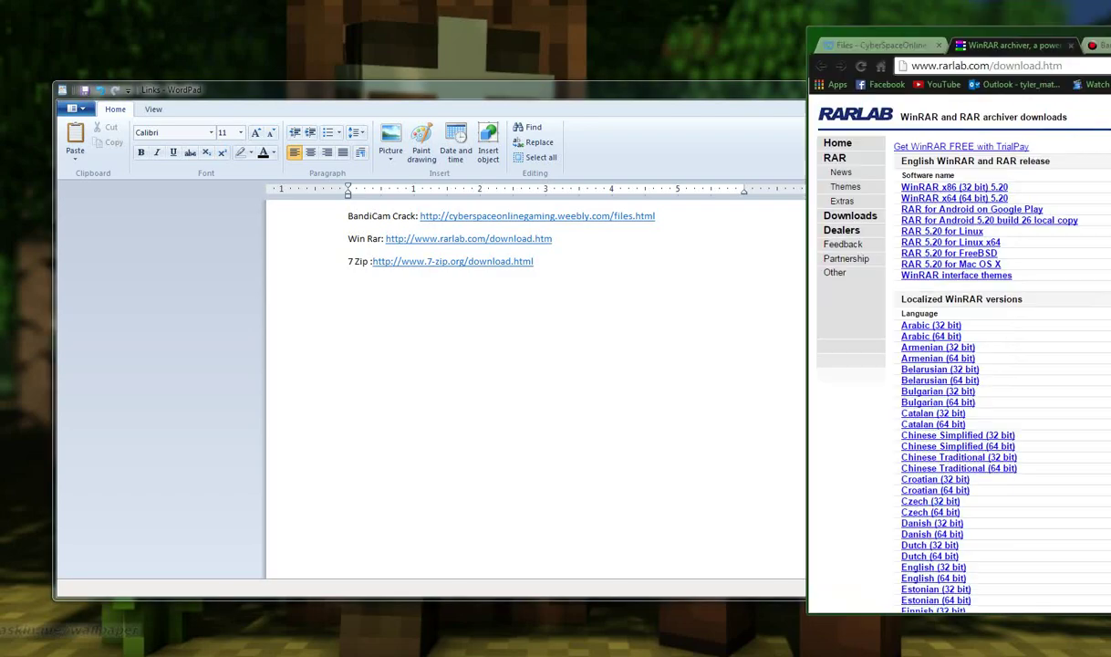
left_click_drag(1013, 34, 992, 41)
left_click_drag(1090, 52, 590, 91)
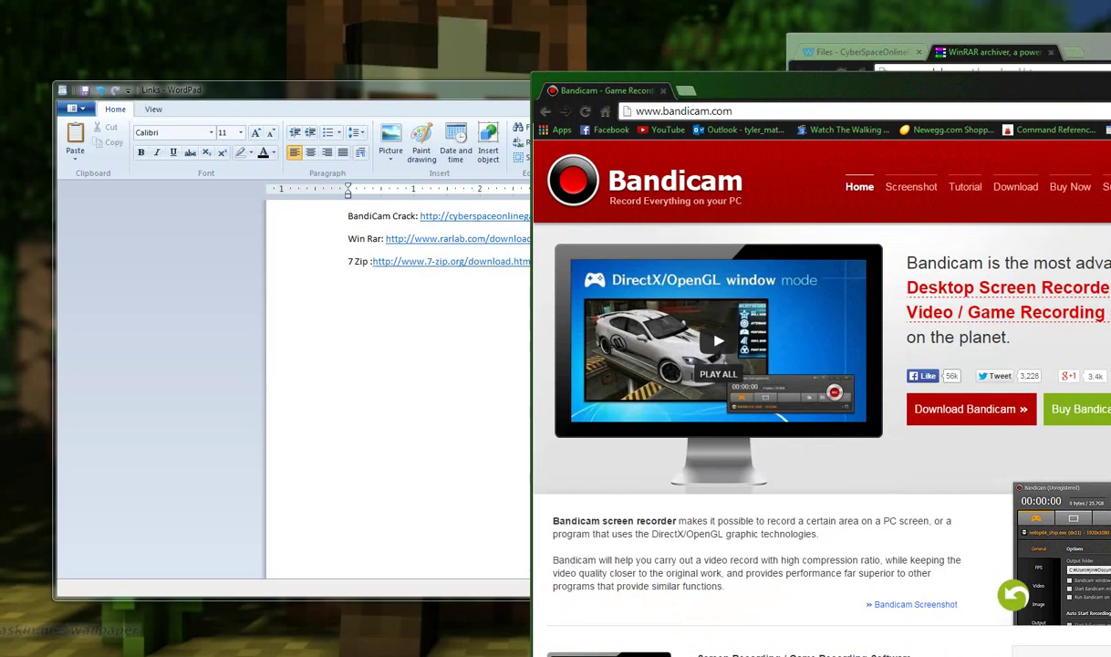
key("alt+Tab")
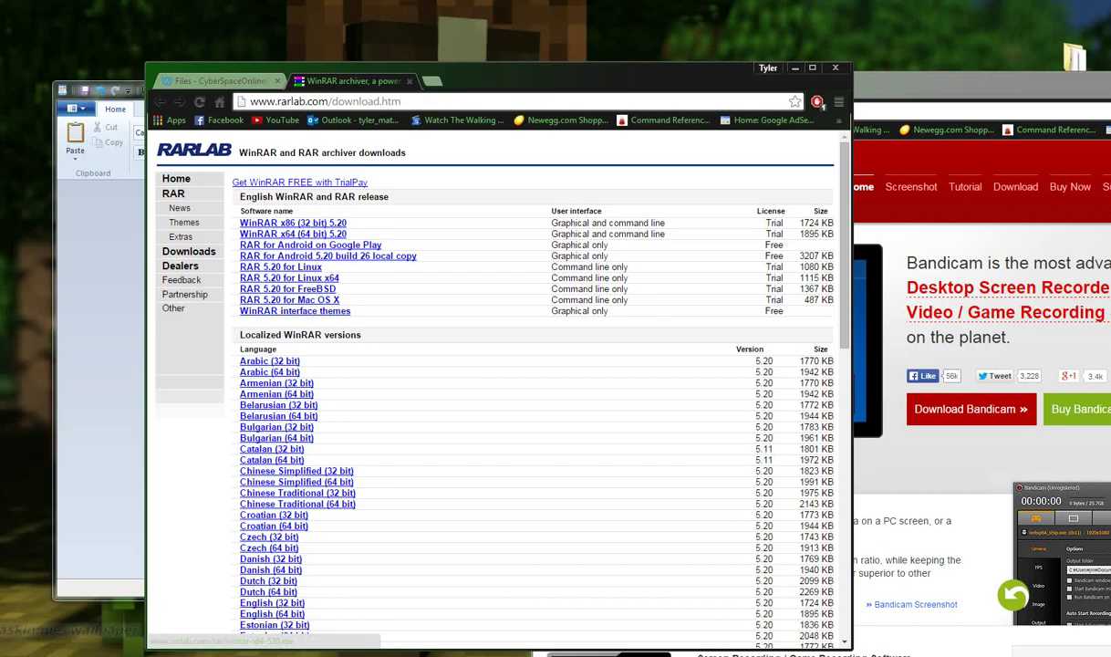
left_click(292, 233)
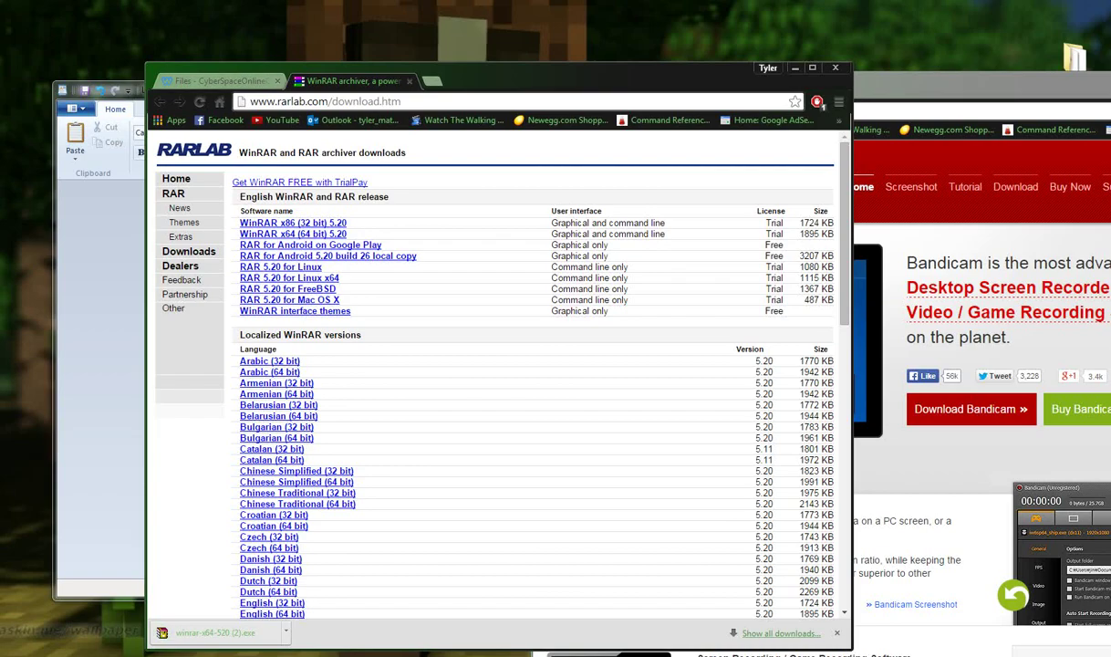
left_click(409, 81)
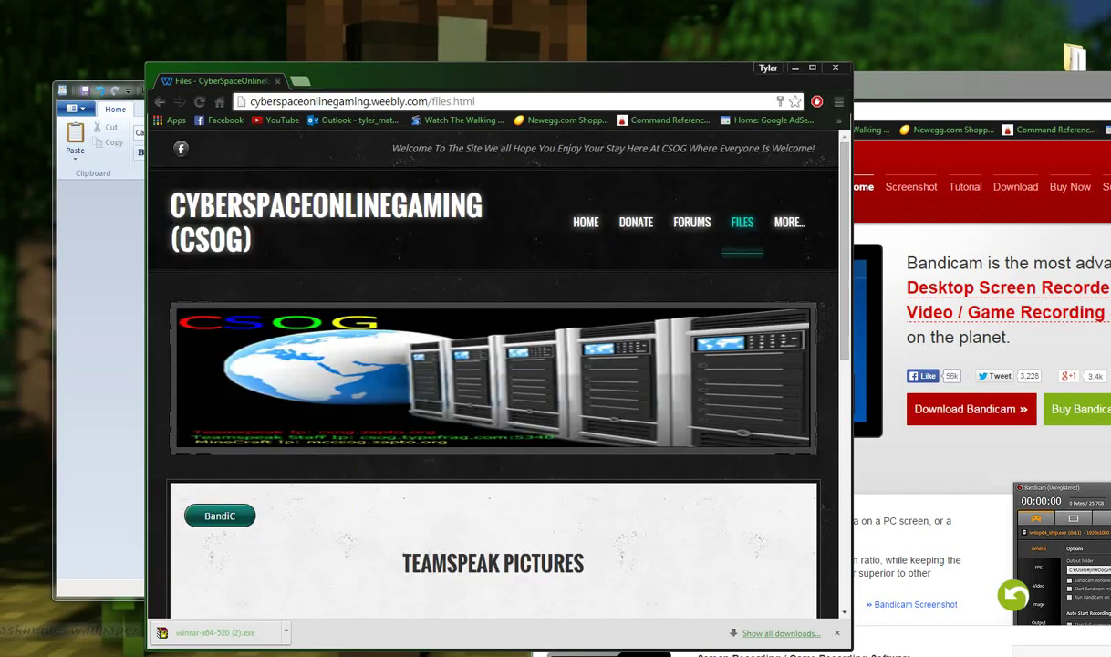
Request the Bandicam installer from its download page through Softonic, discard the downloaded file and close that browser window
left_click_drag(921, 84, 479, 64)
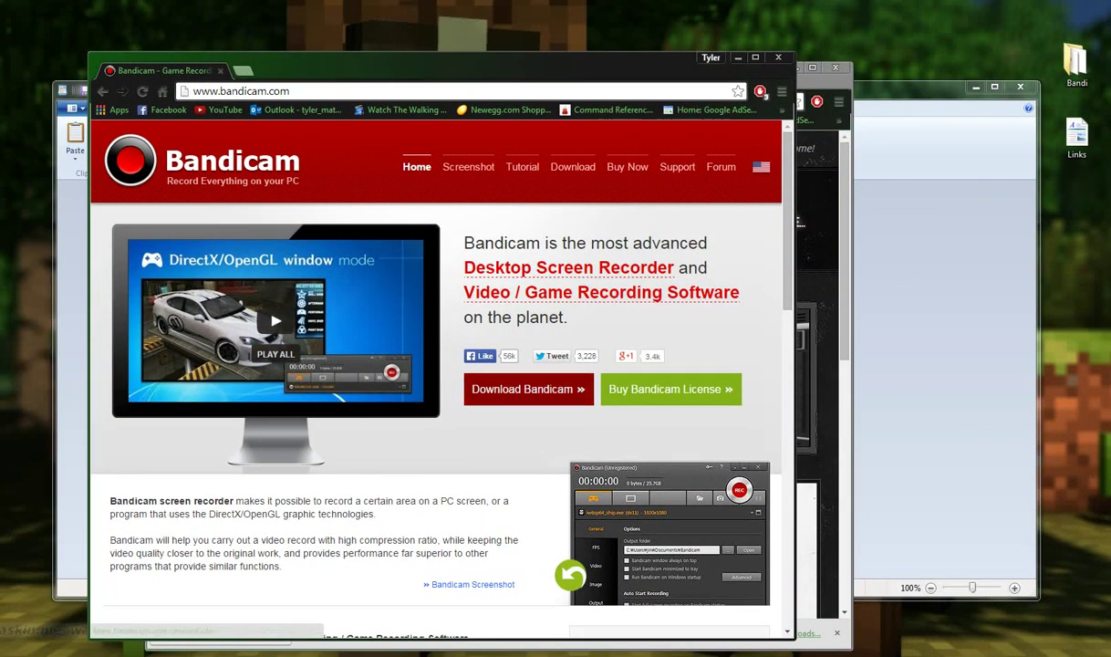
left_click(528, 389)
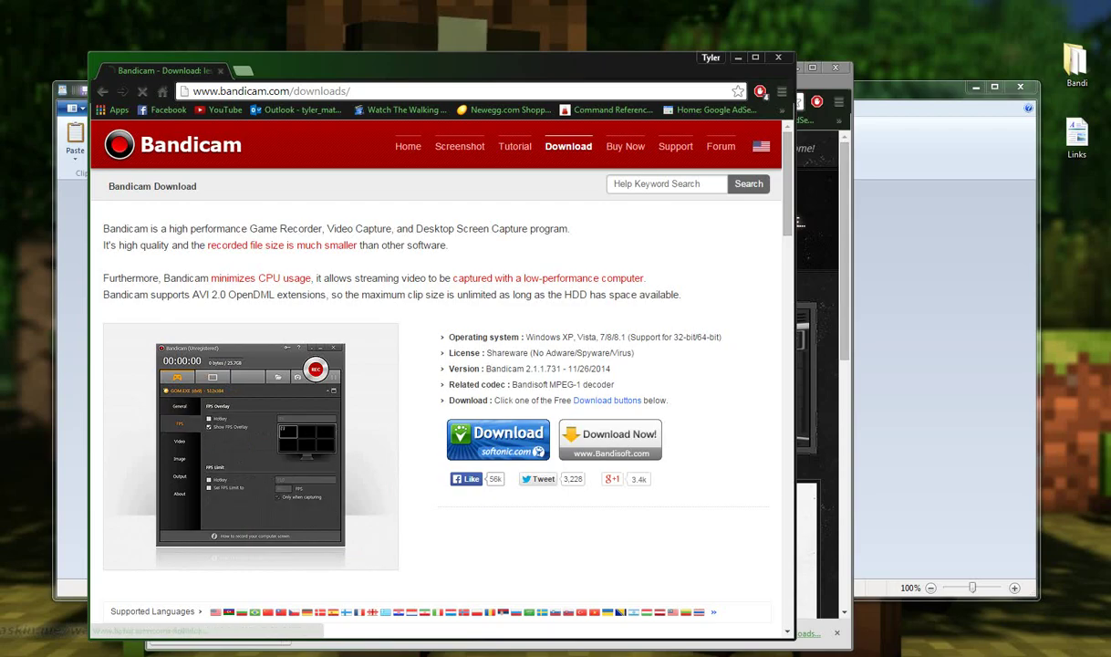
left_click(498, 438)
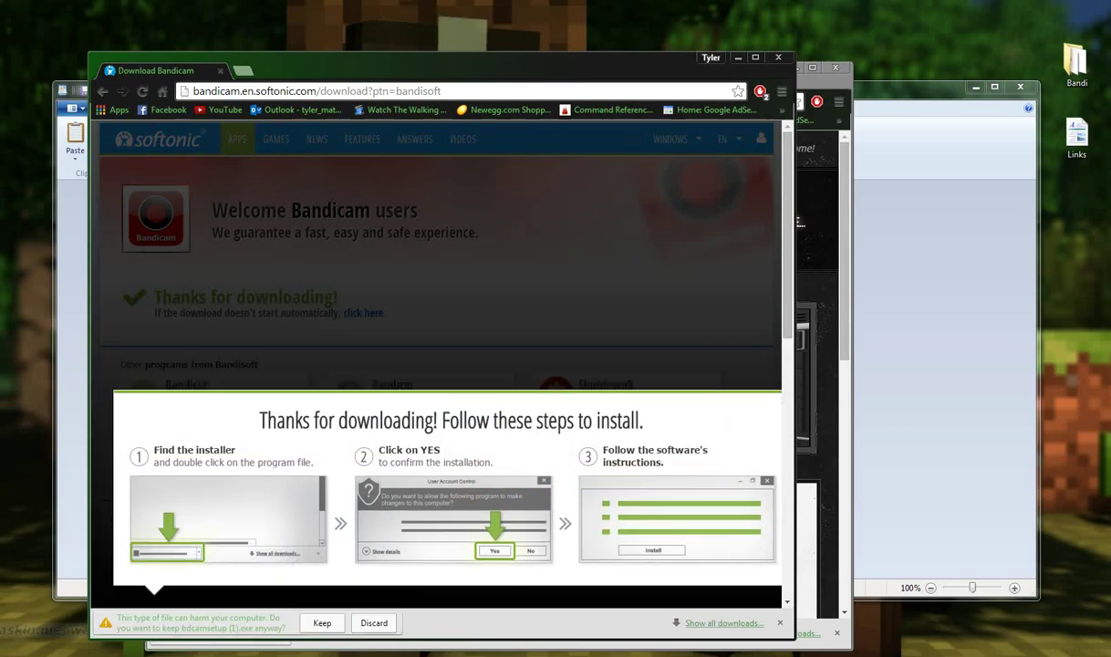
left_click(373, 622)
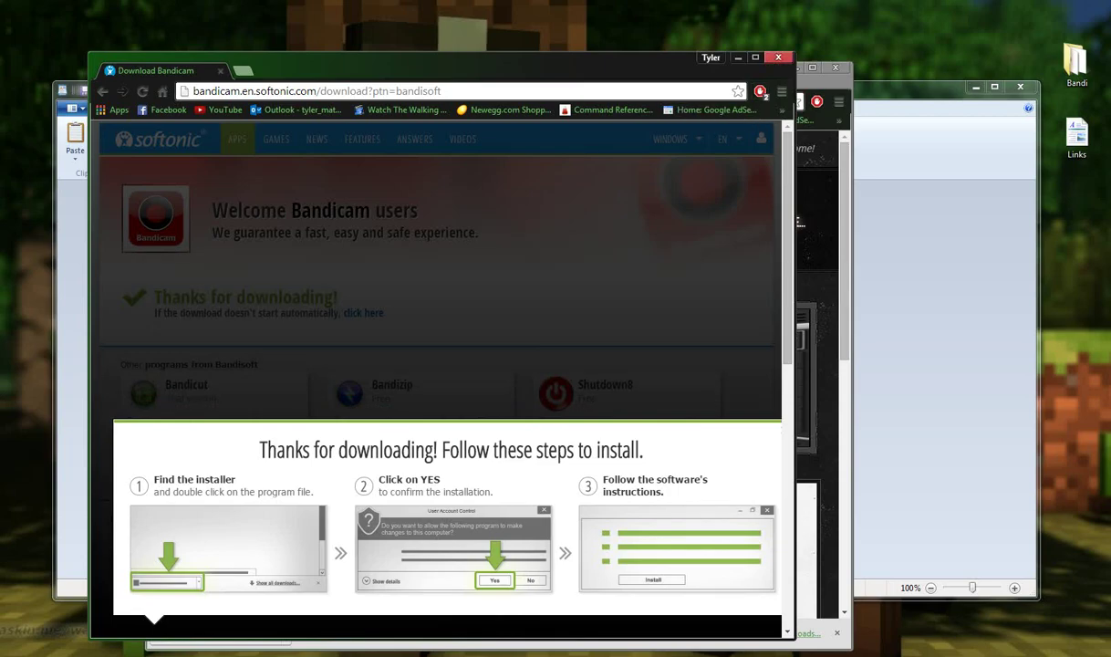
left_click(778, 57)
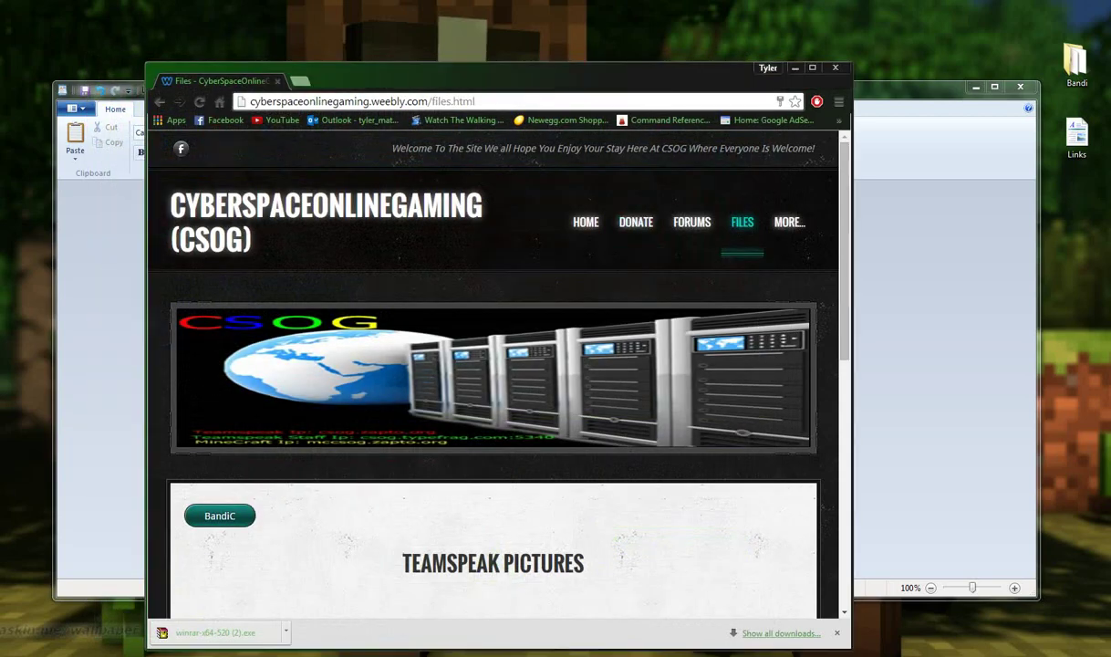
Download the crack archive from the BandiC link on the CyberSpaceOnlineGaming Files page and close the browser
scroll(492, 364, "down", 2)
scroll(493, 365, "down", 3)
scroll(492, 365, "up", 4)
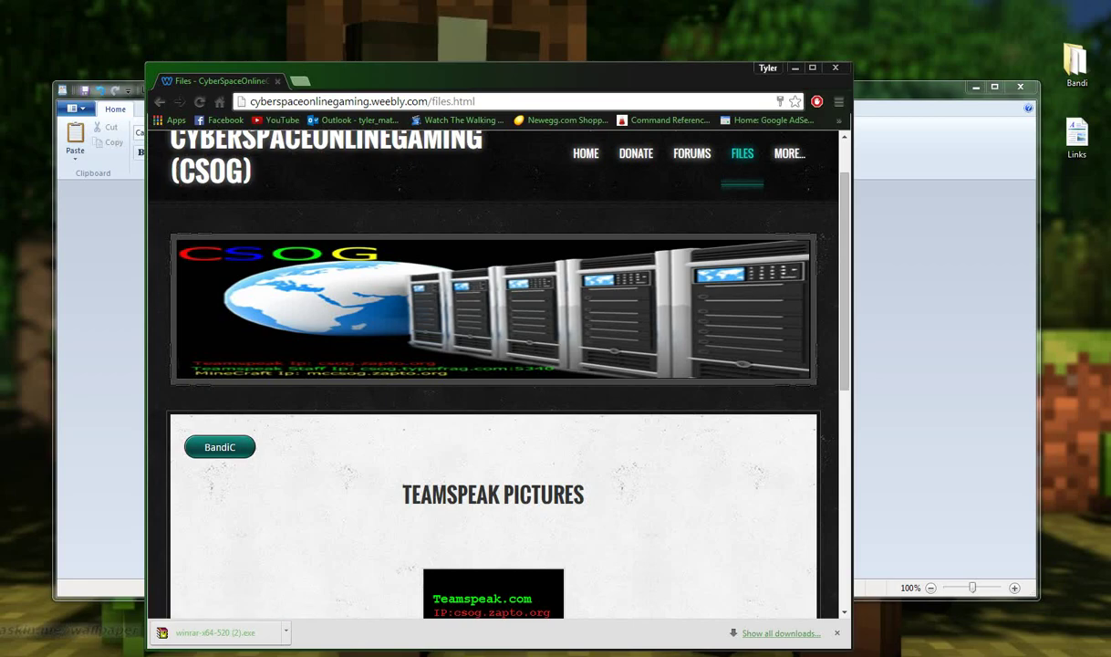
left_click(101, 219)
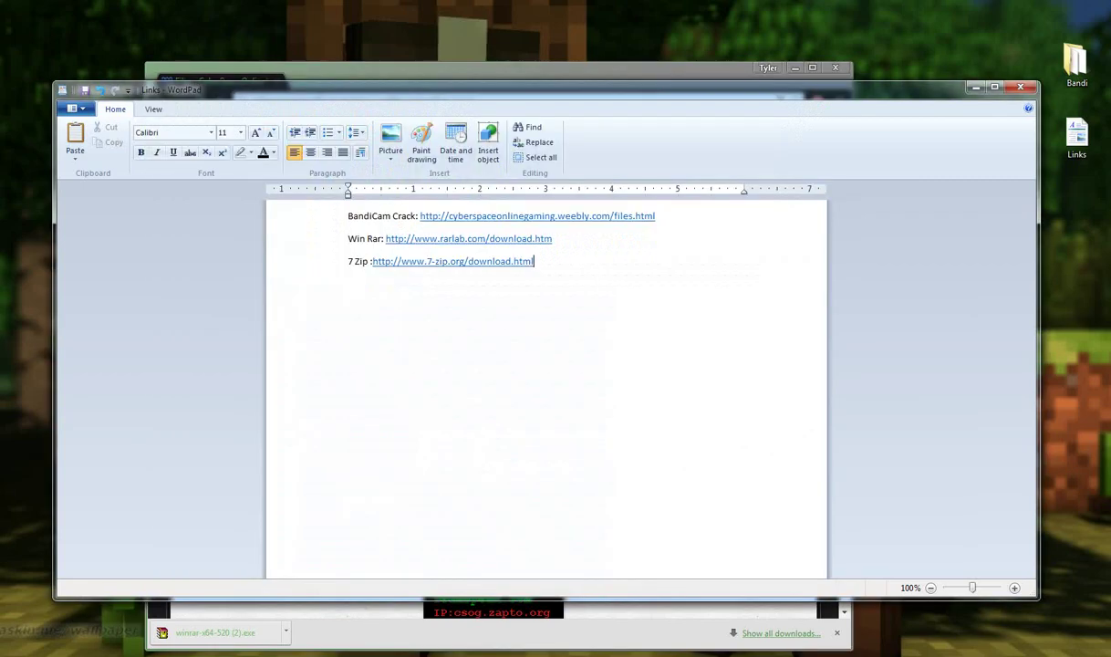
key("alt+Tab")
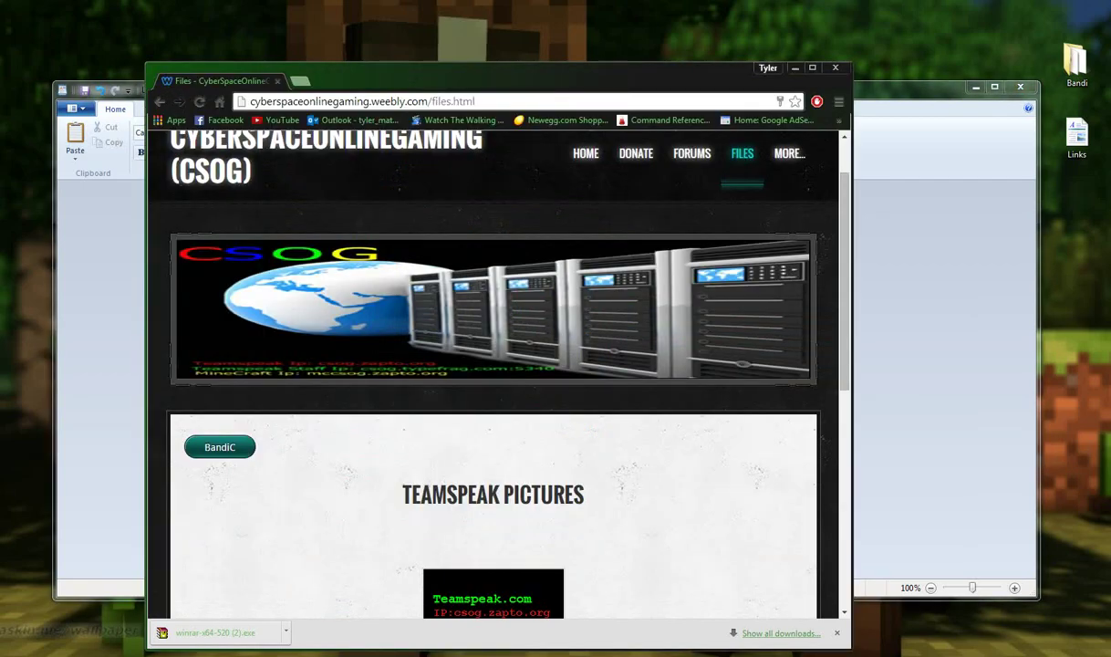
left_click(219, 447)
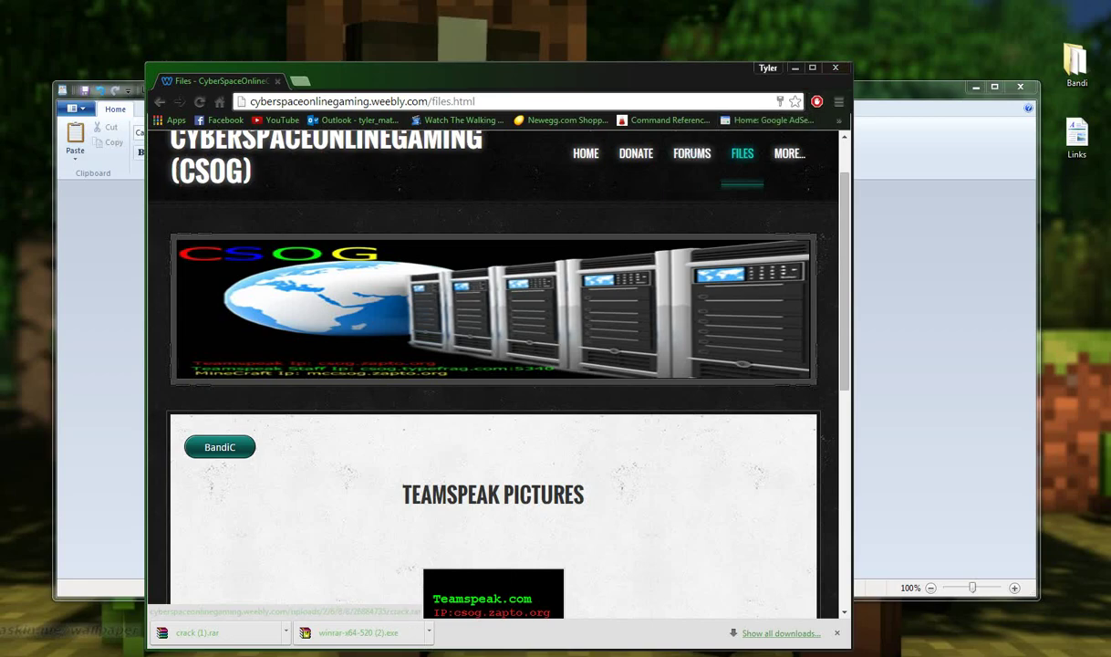
left_click(835, 67)
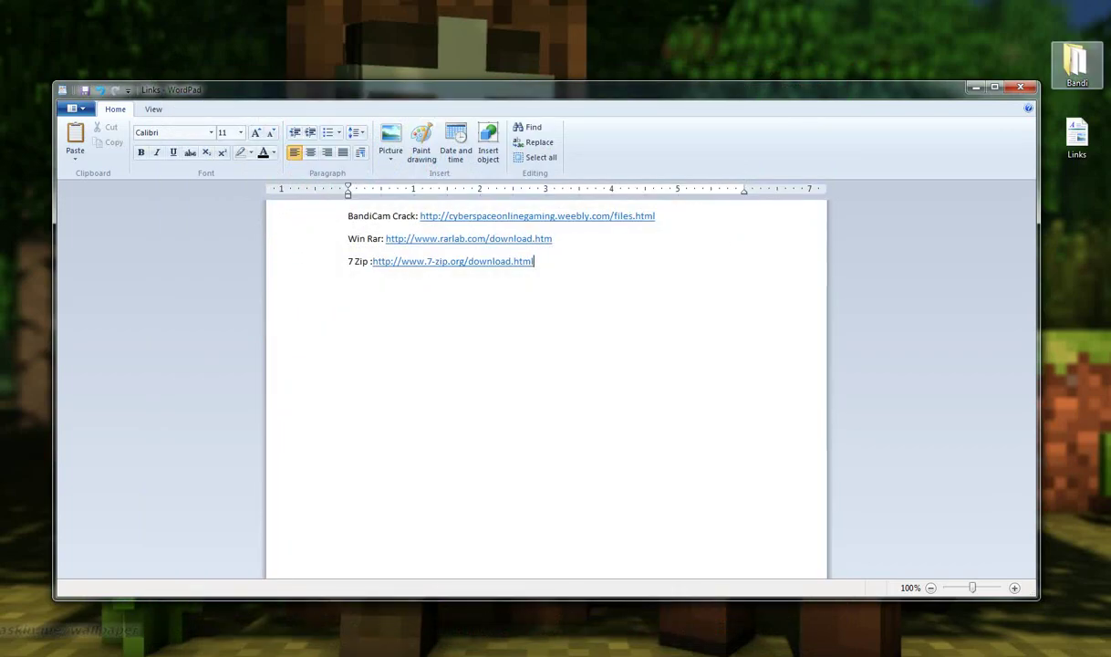
Extract Crack.exe from the Crack archive in the desktop's Bandi folder onto the desktop and close the archive
left_click(974, 86)
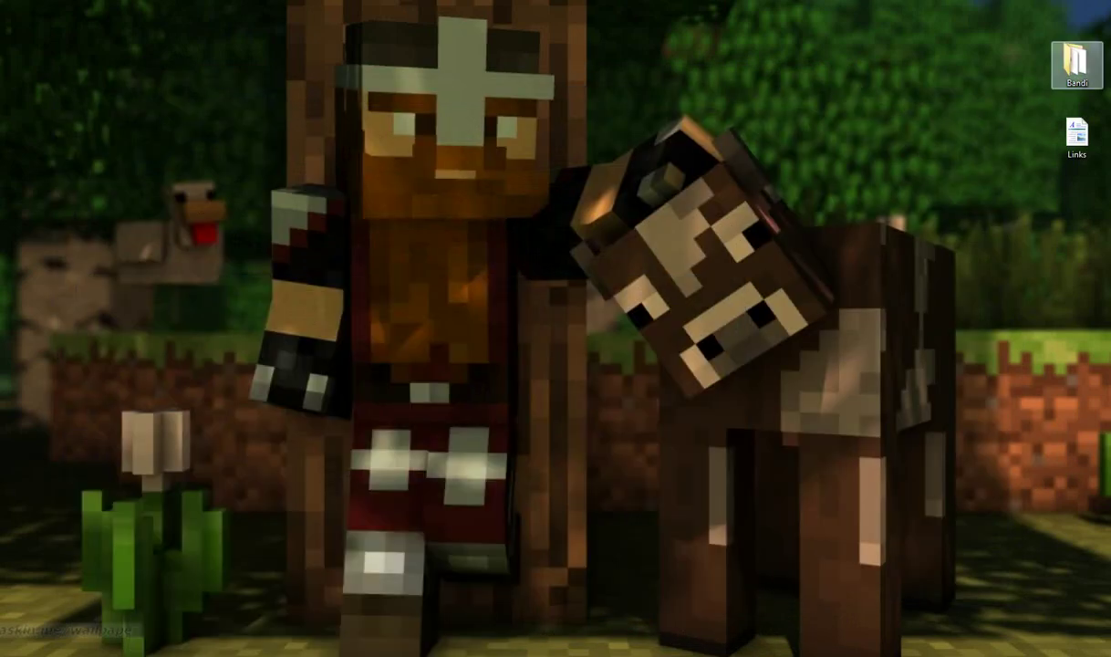
double_click(1076, 62)
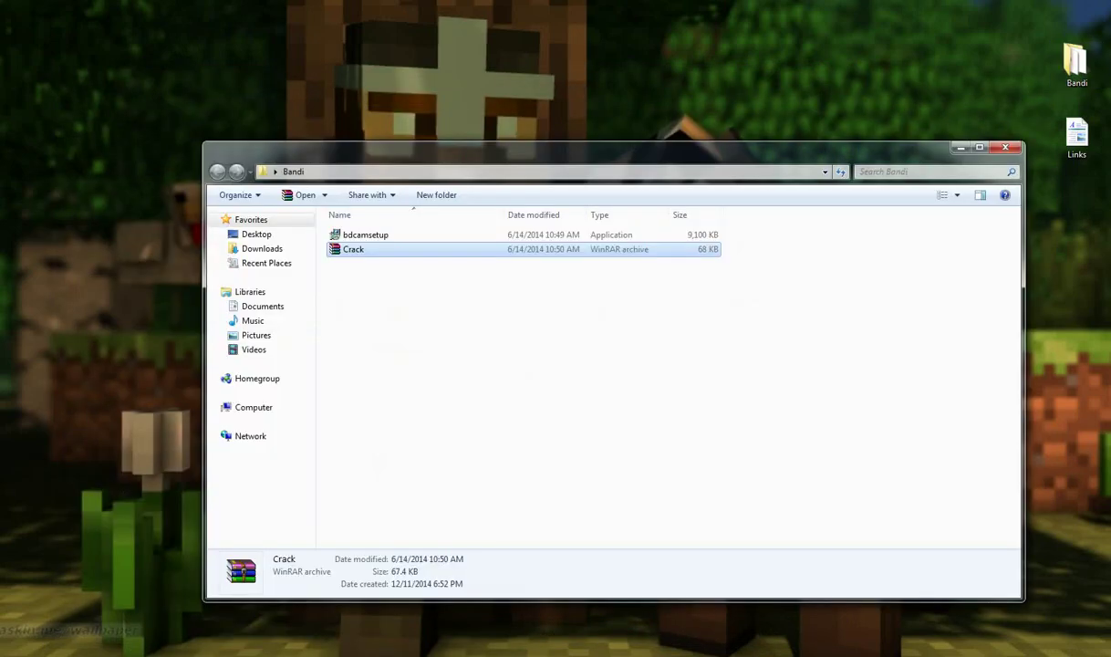
double_click(353, 249)
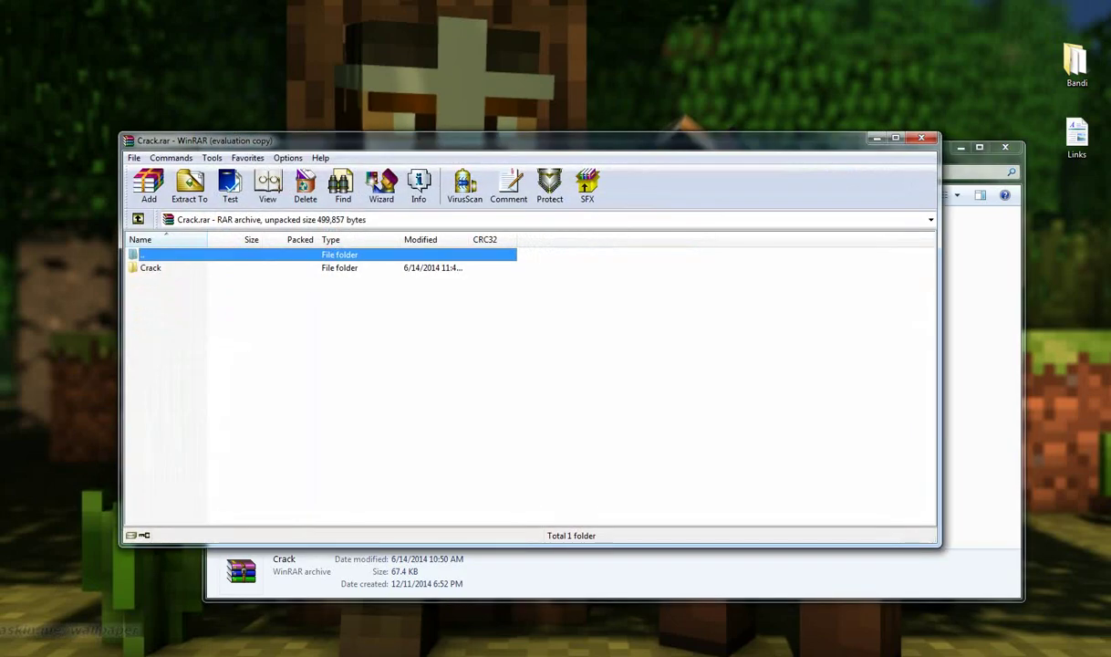
double_click(151, 268)
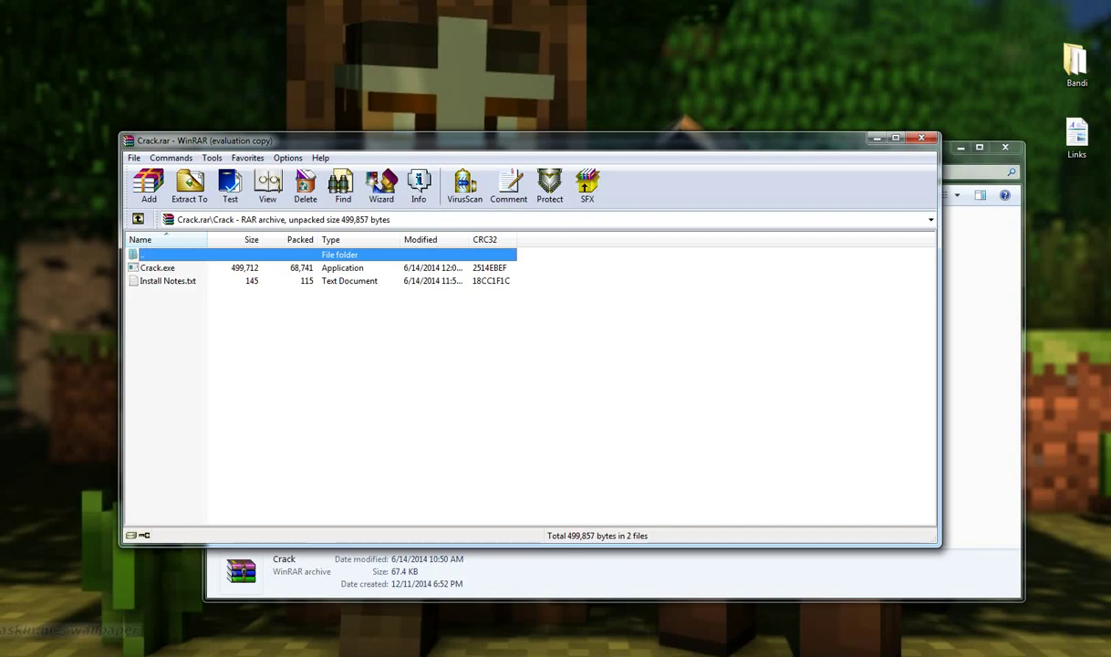
left_click(157, 267)
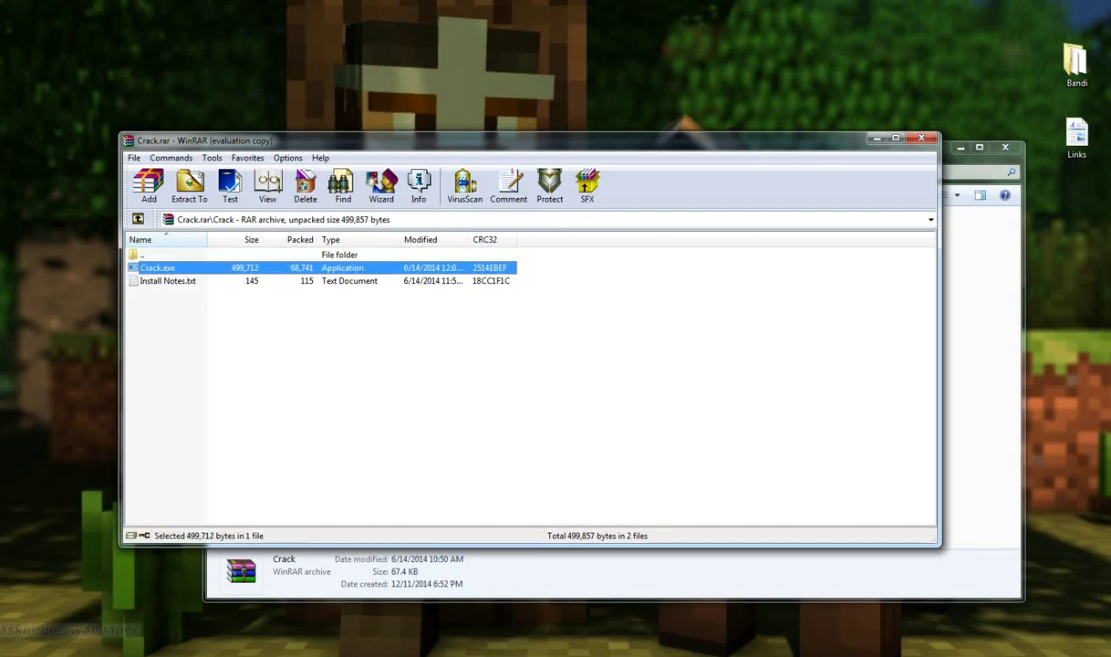
left_click_drag(157, 268, 84, 206)
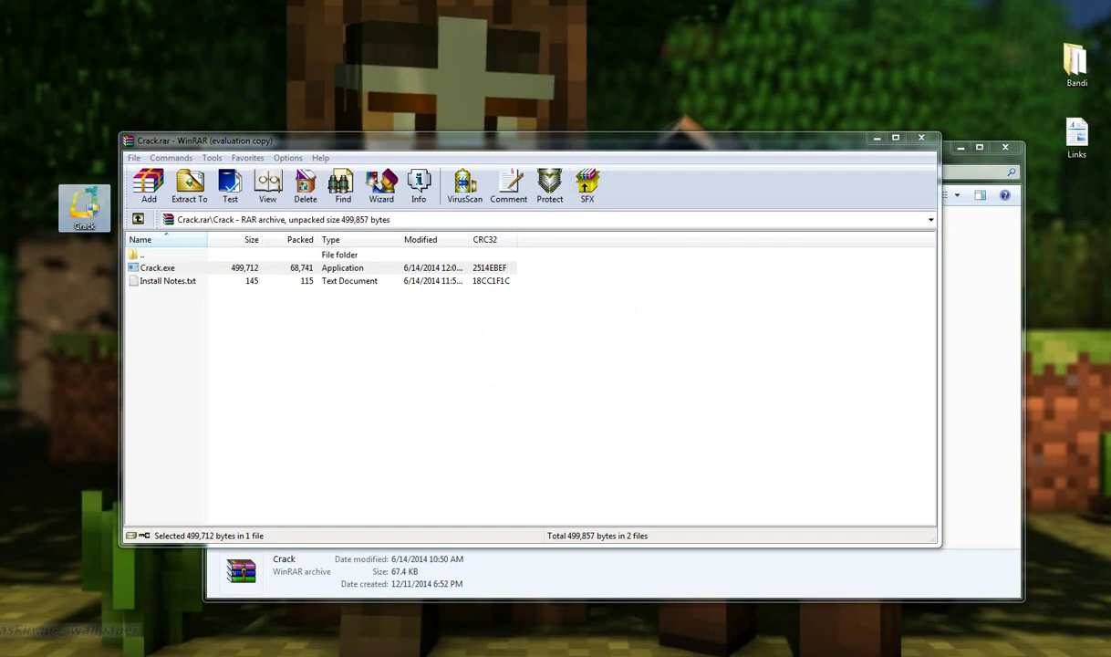
left_click(921, 137)
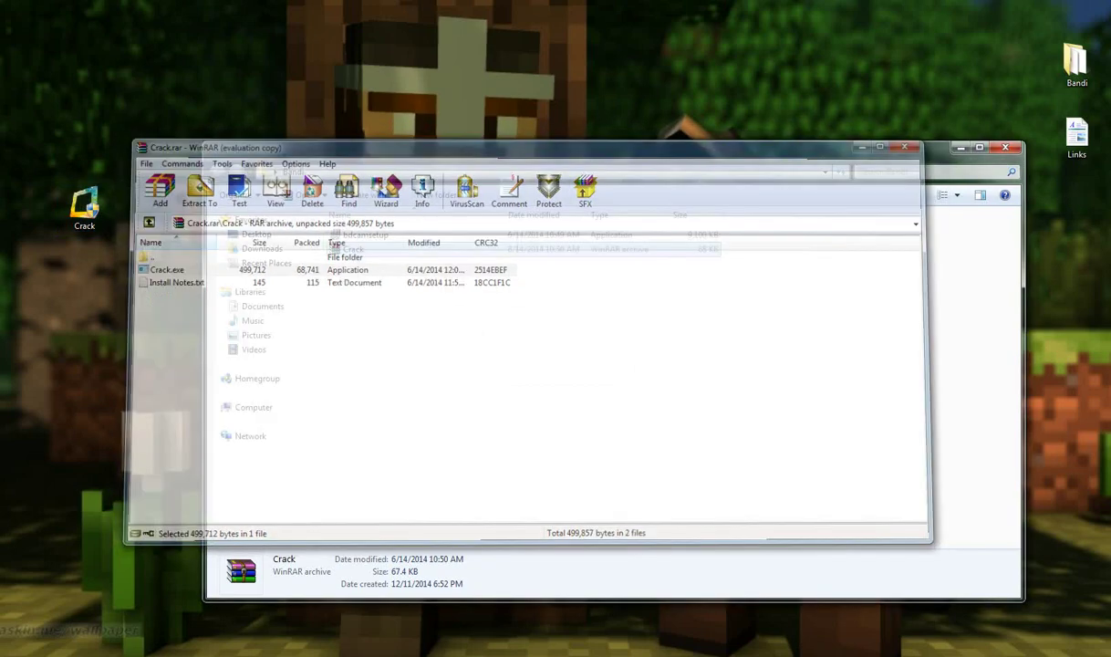
Open the extracted Crack application from the desktop and select the Your Name text in its registration details
left_click(84, 206)
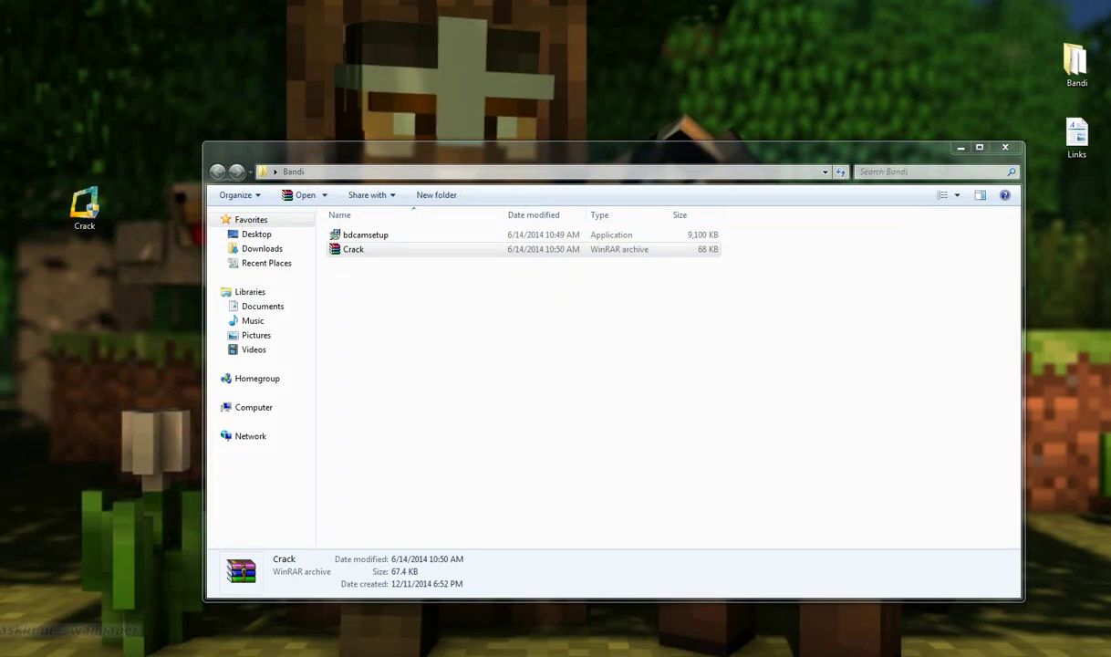
double_click(84, 205)
right_click(82, 222)
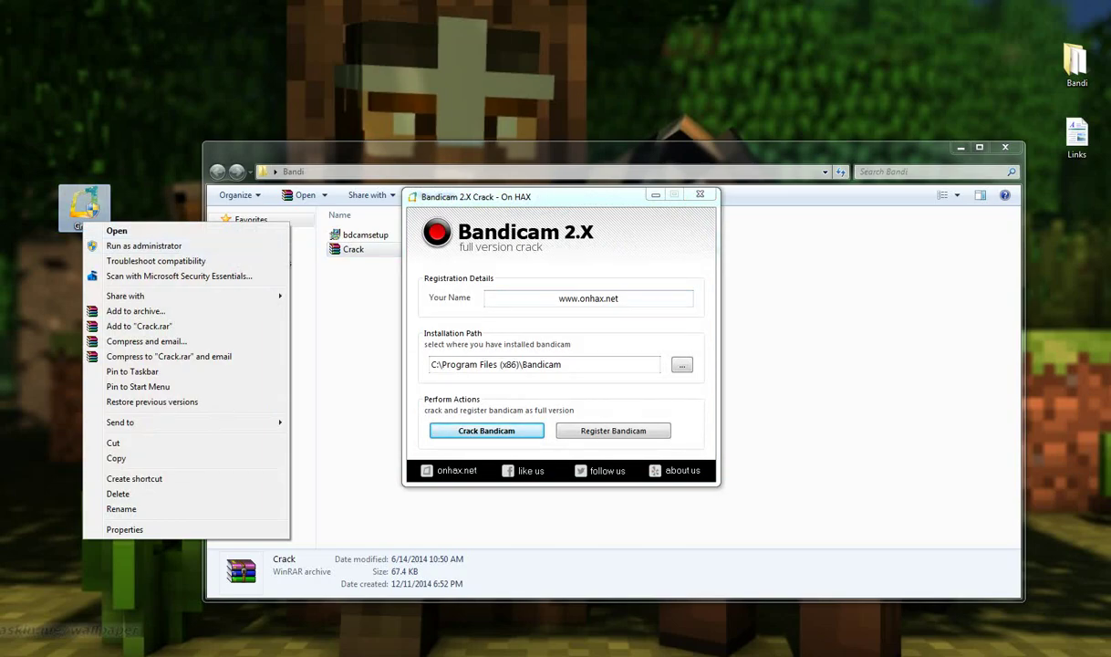
key("Escape")
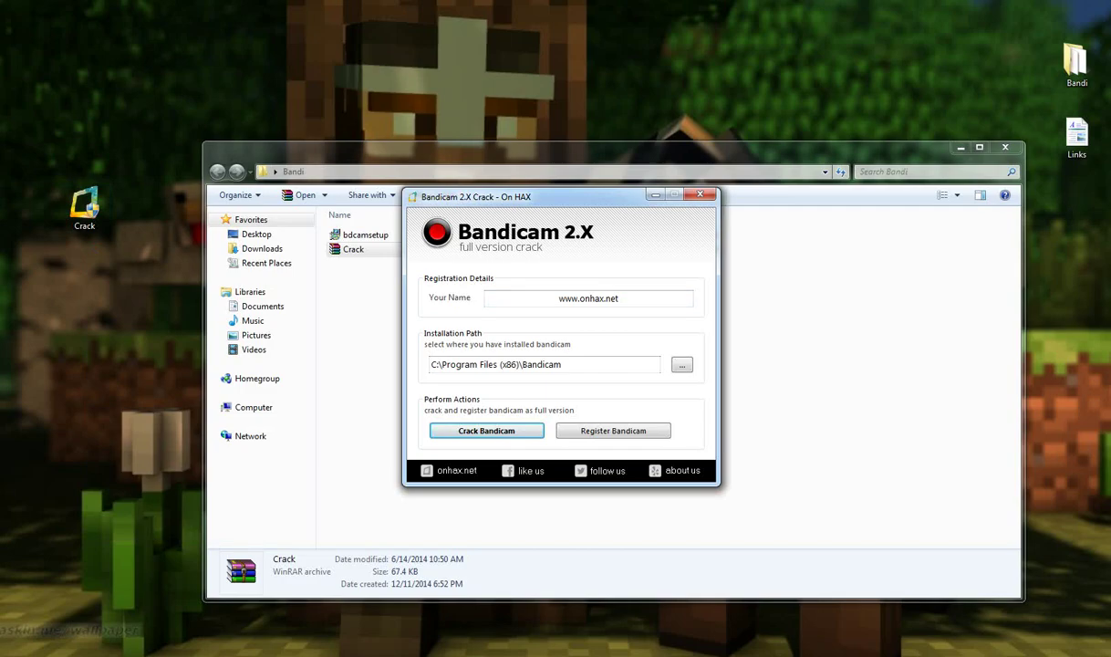
key("alt+F4")
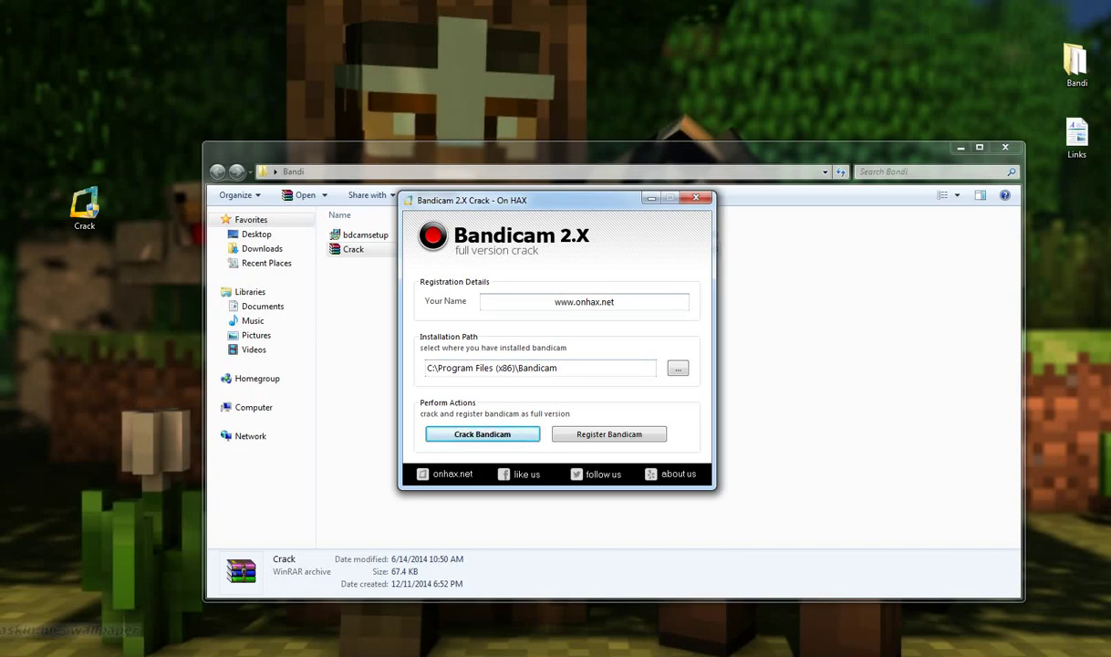
double_click(584, 301)
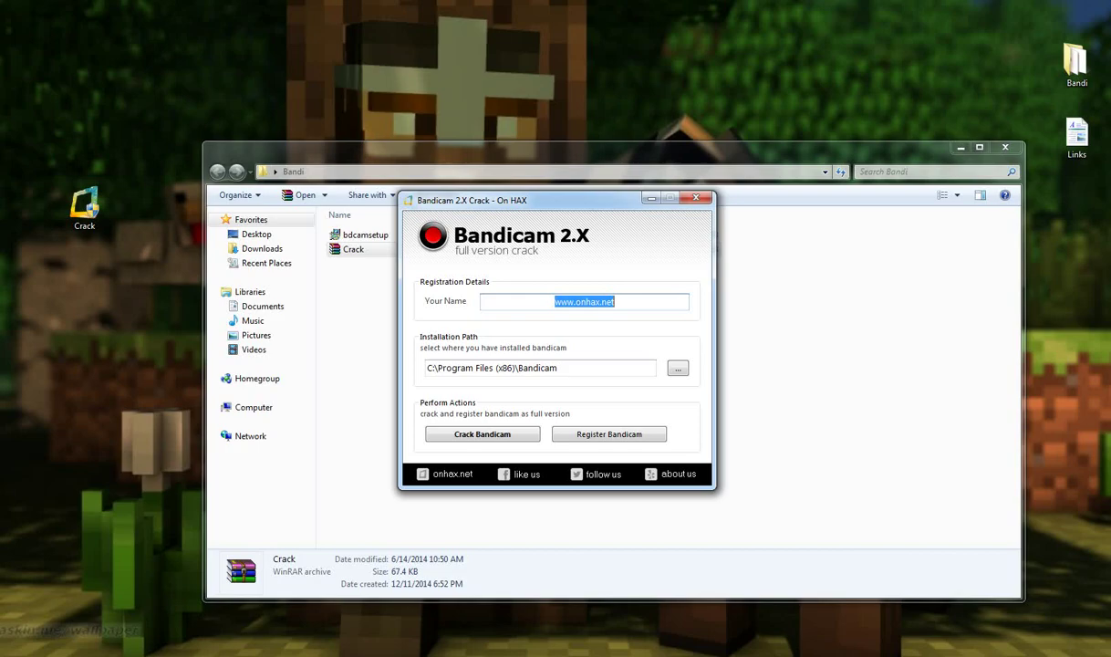
Bring up the Bandicam recorder, examine its output files and license information, and minimize it
left_click_drag(1110, 107, 839, 98)
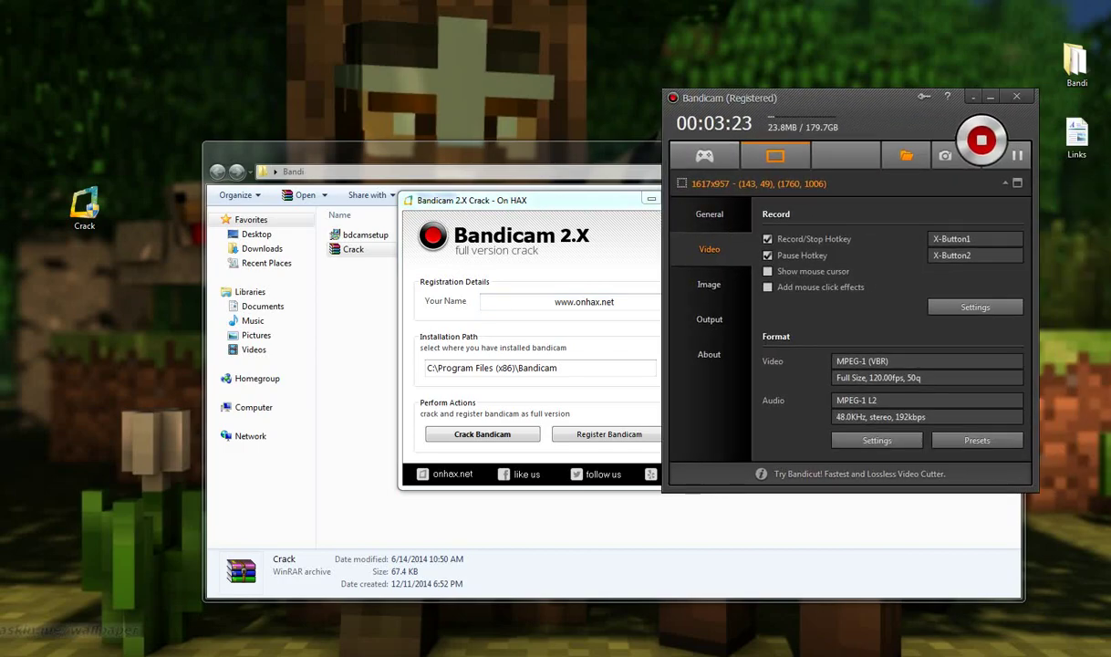
left_click(709, 283)
left_click(709, 319)
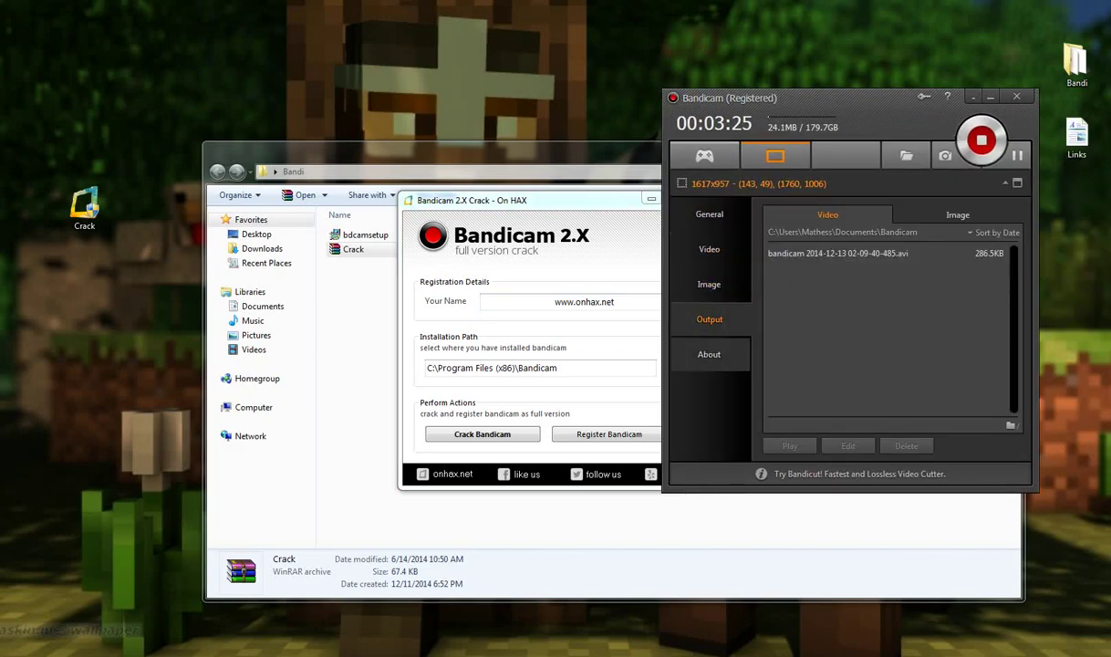
left_click(709, 354)
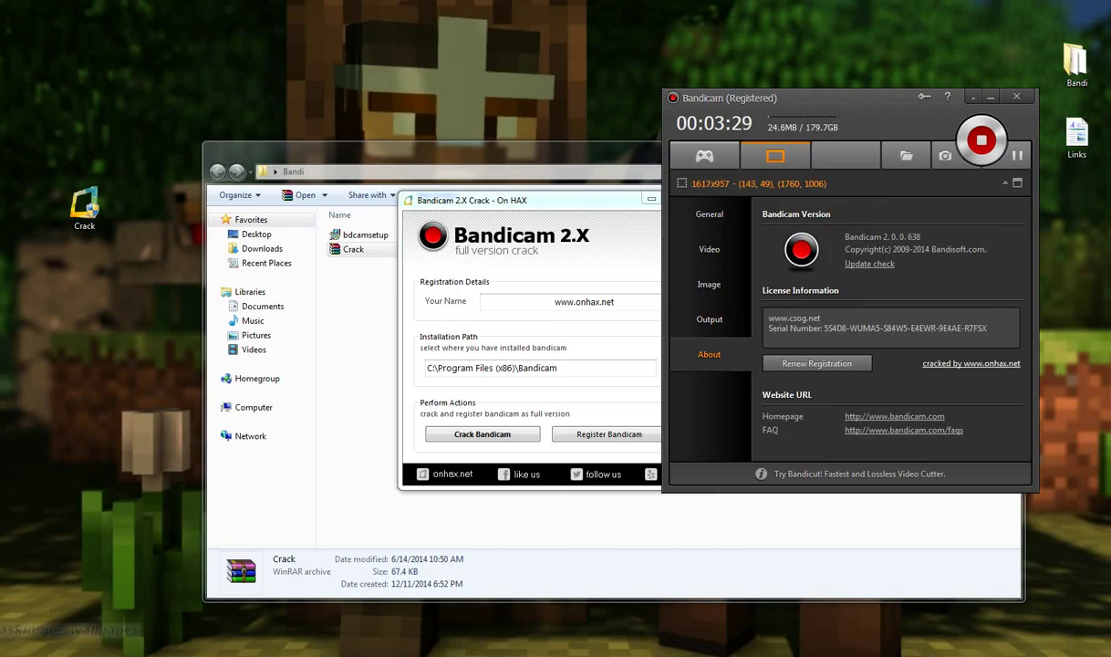
key("super+Down")
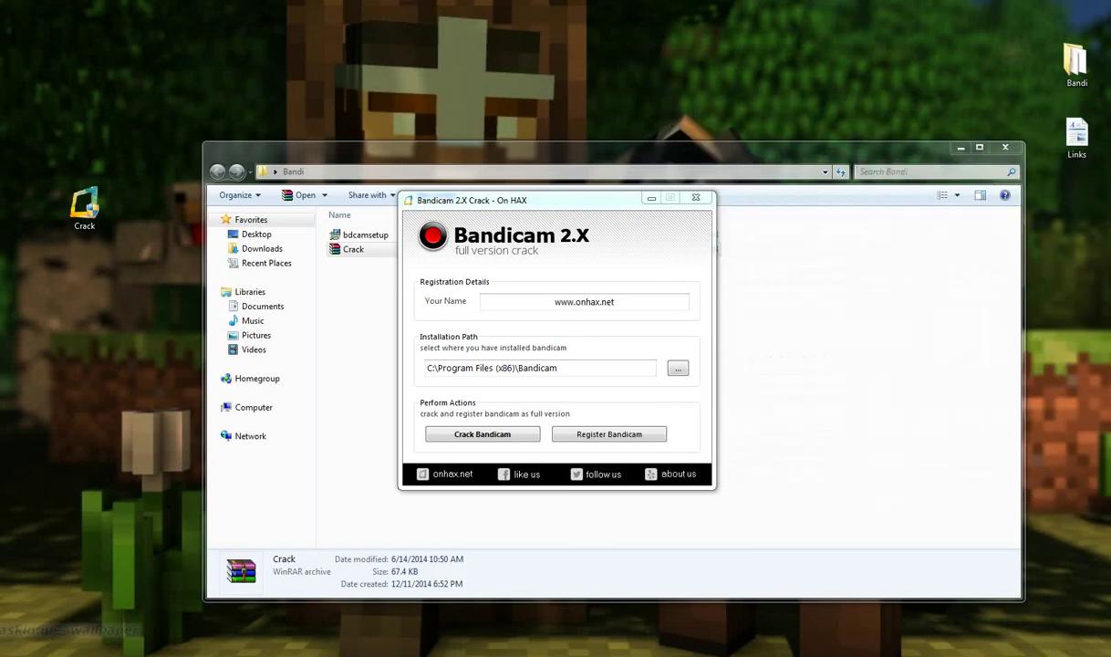
Move the Bandicam 2.X Crack window aside and close it
left_click_drag(475, 199, 266, 126)
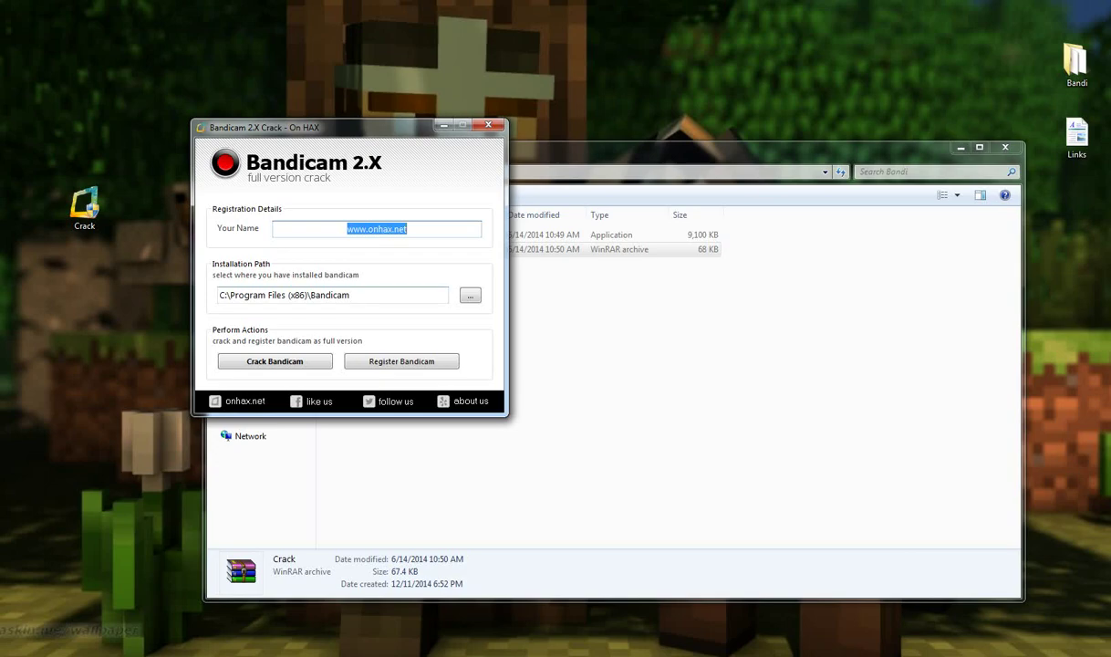
left_click(488, 125)
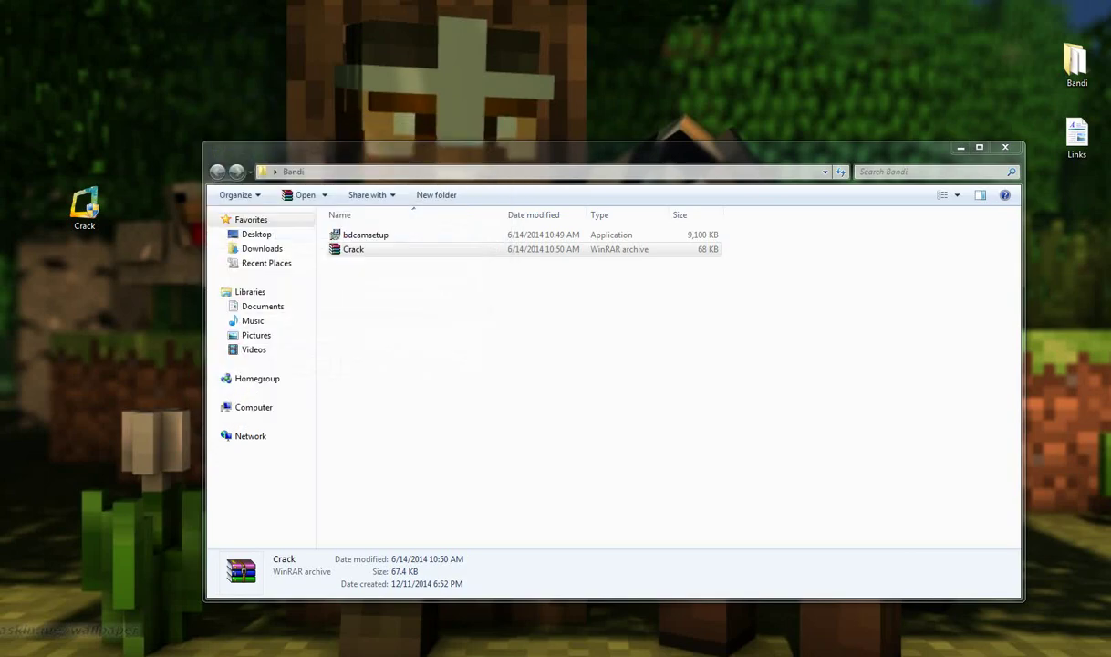
Browse the contents of the Giant (D:) drive from Computer and close that window
left_click(84, 208)
key("super")
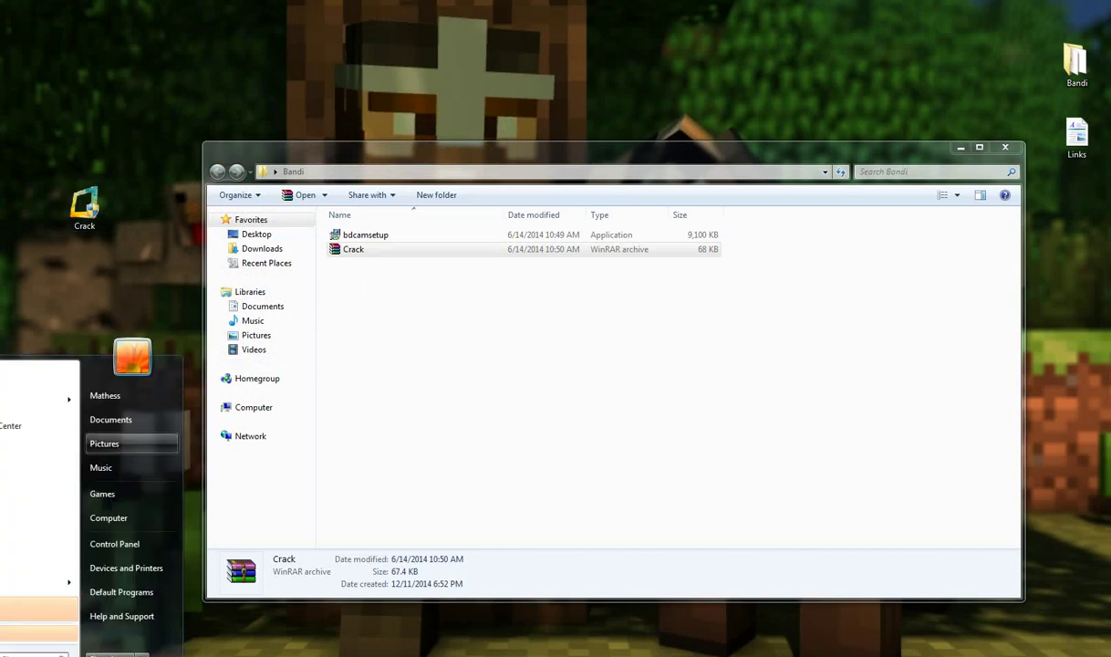
left_click(114, 517)
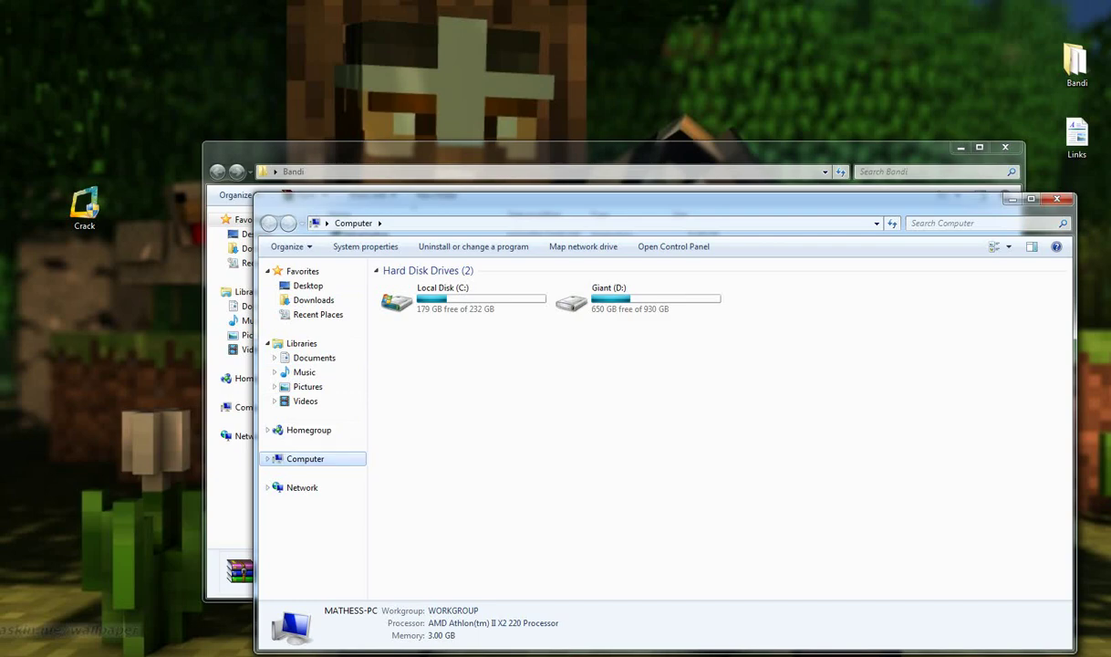
double_click(592, 296)
scroll(438, 501, "down", 2)
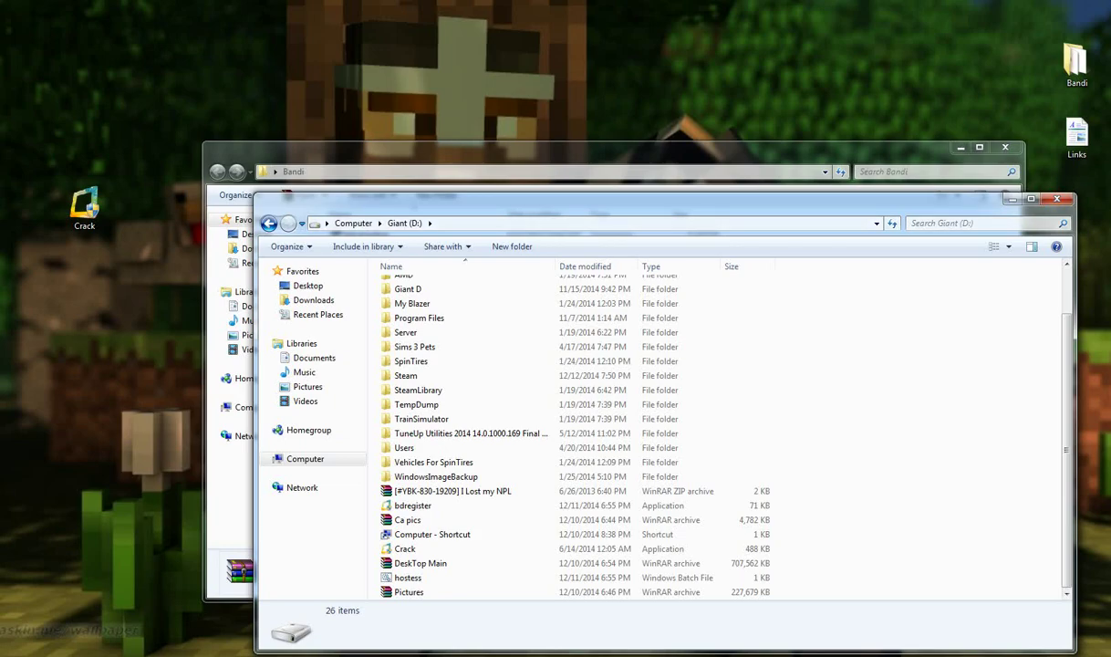
left_click(1056, 199)
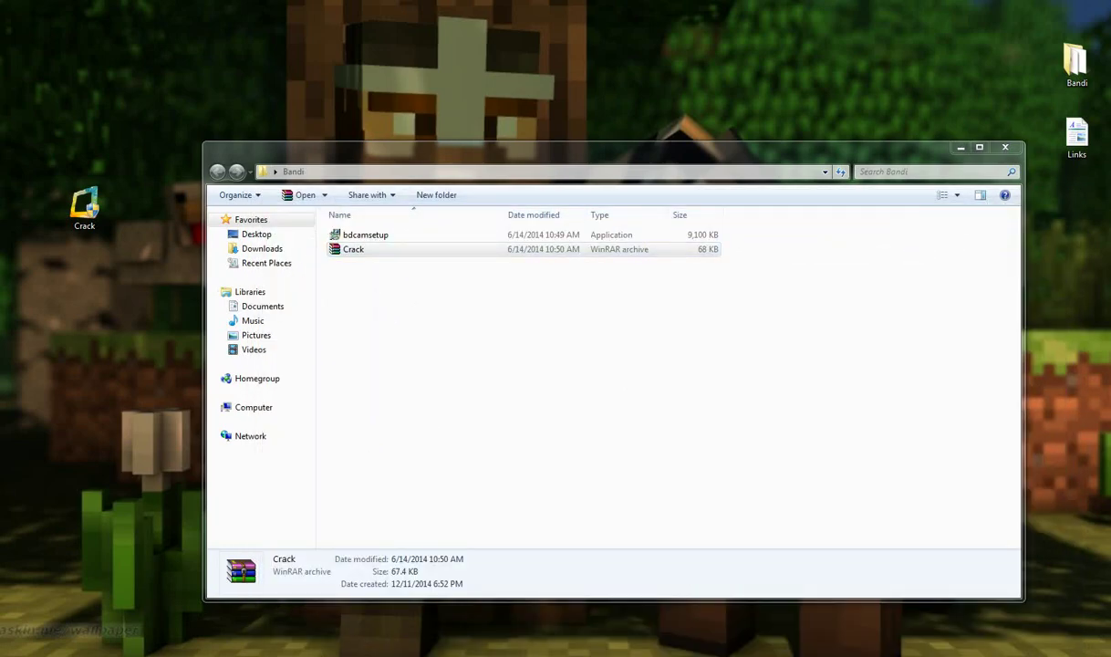